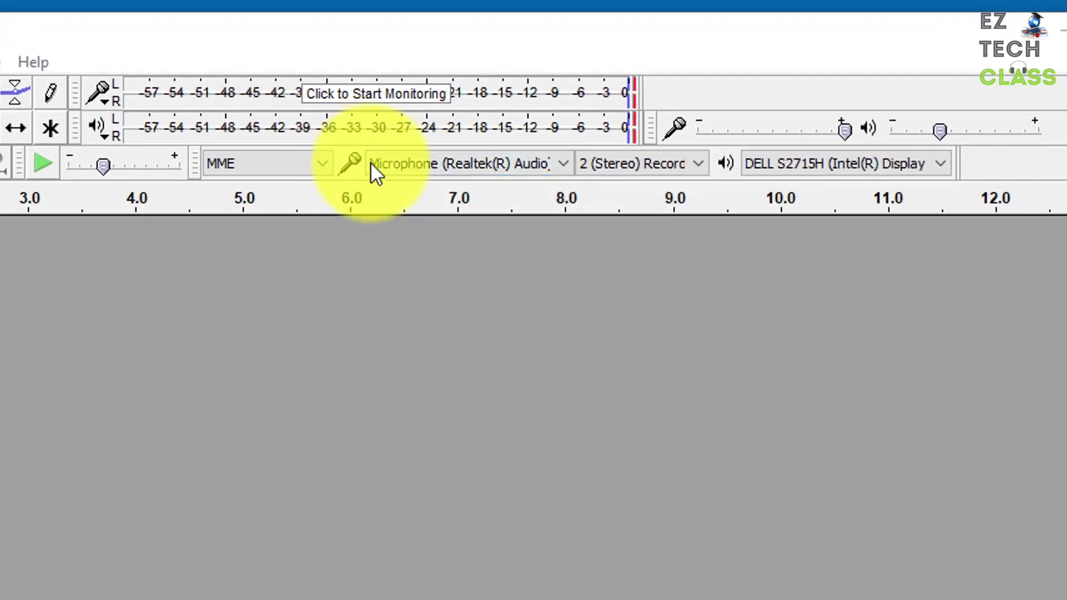
# Step: Expand the Recording Device list, which offers only Sound Mapper and the Realtek microphone
pyautogui.click(561, 163)
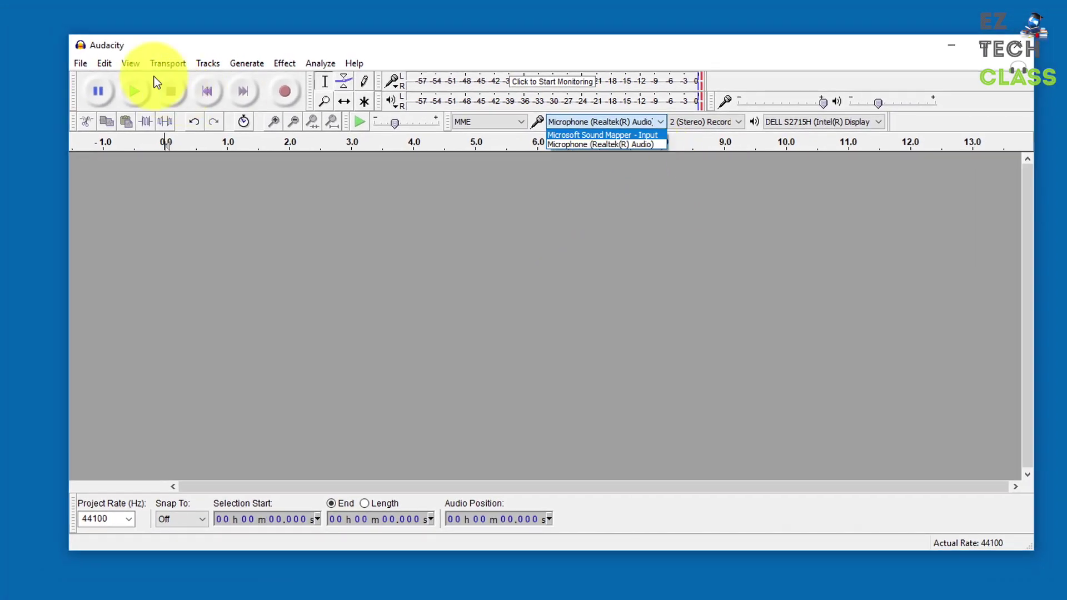
# Step: Leave the device unchanged, relaunch Audacity from the search results and dismiss its help dialog
pyautogui.click(718, 171)
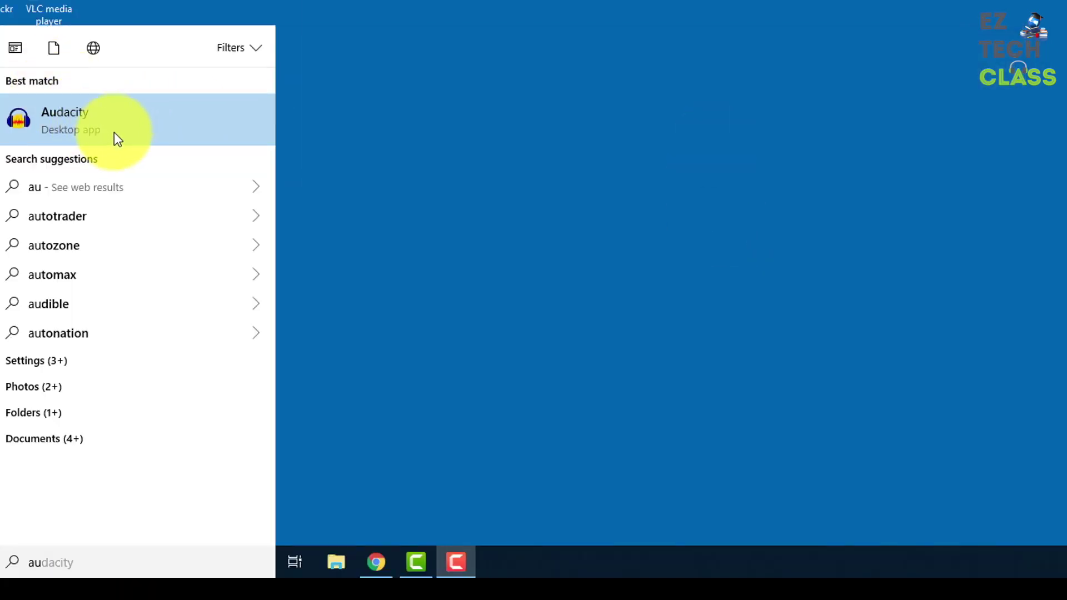
pyautogui.click(93, 127)
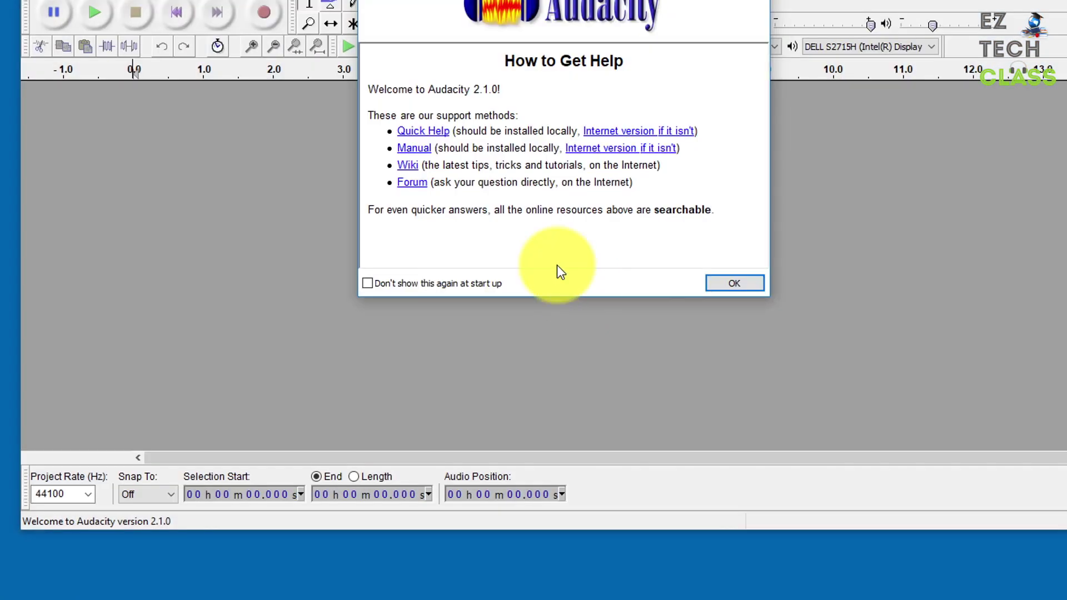
pyautogui.click(733, 284)
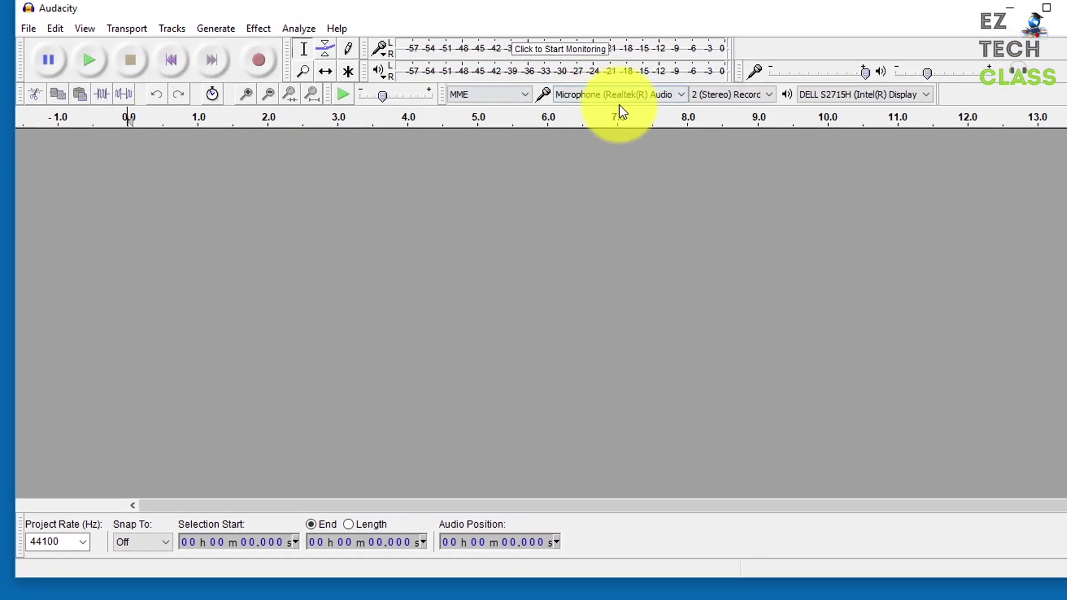
# Step: Select Microphone (USB PnP Audio Device) as the recording device
pyautogui.click(680, 101)
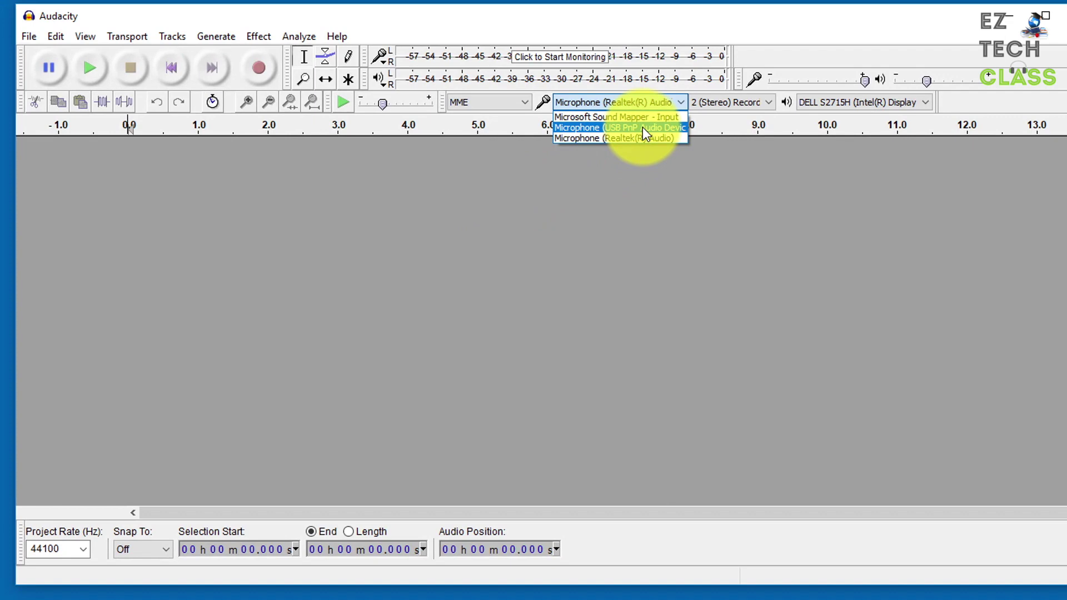
pyautogui.click(642, 127)
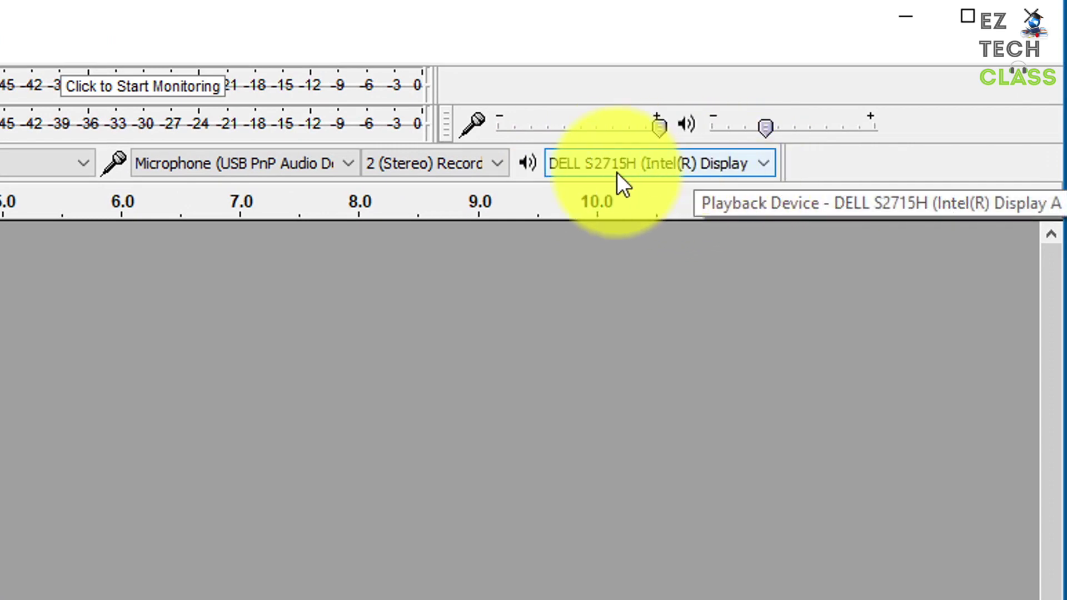
pyautogui.click(762, 163)
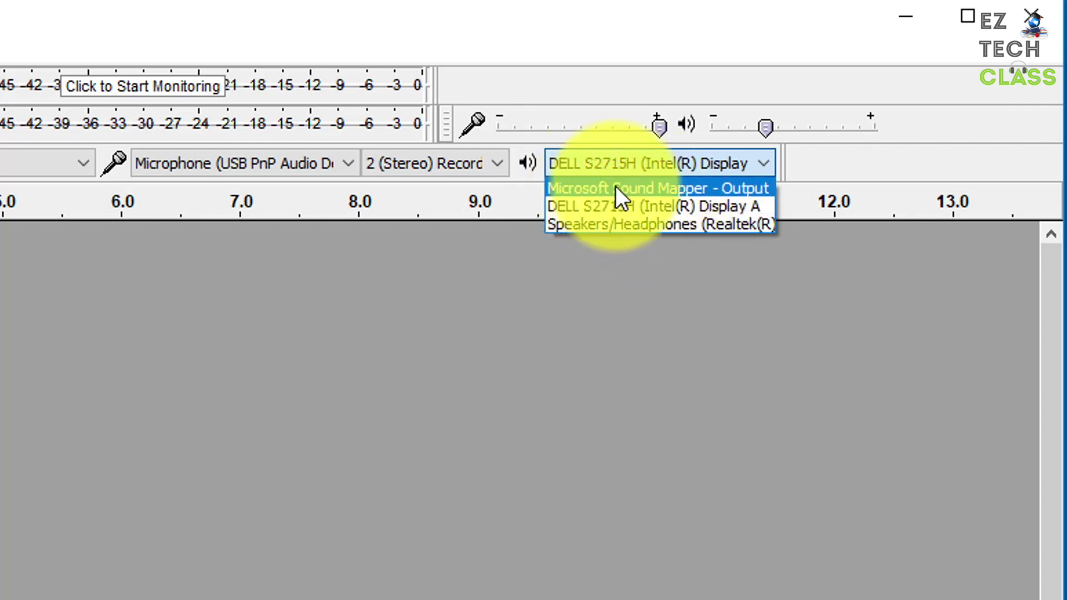
pyautogui.click(836, 328)
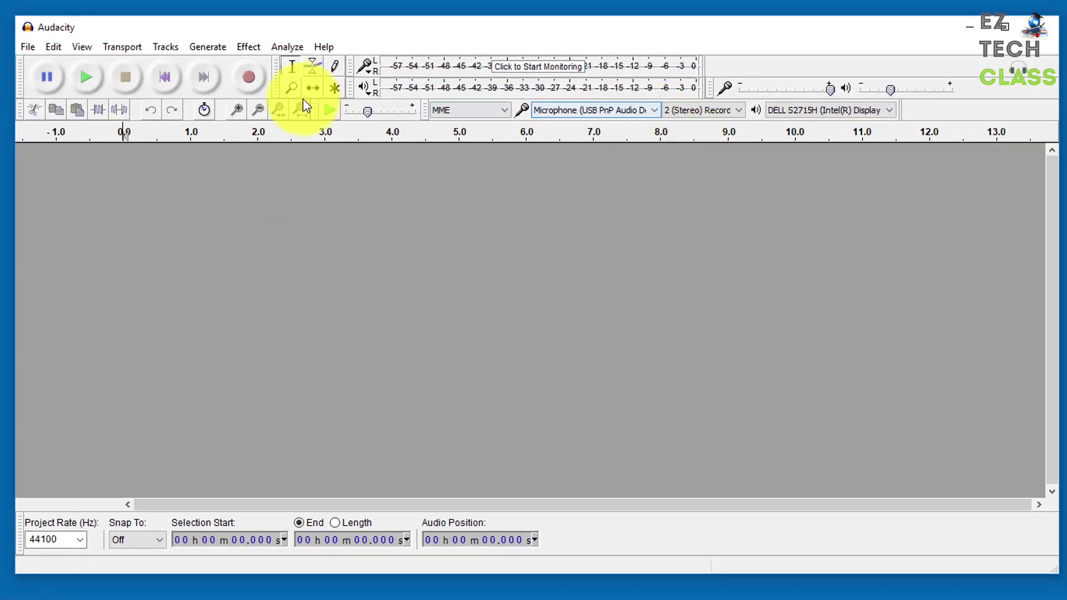
pyautogui.click(247, 78)
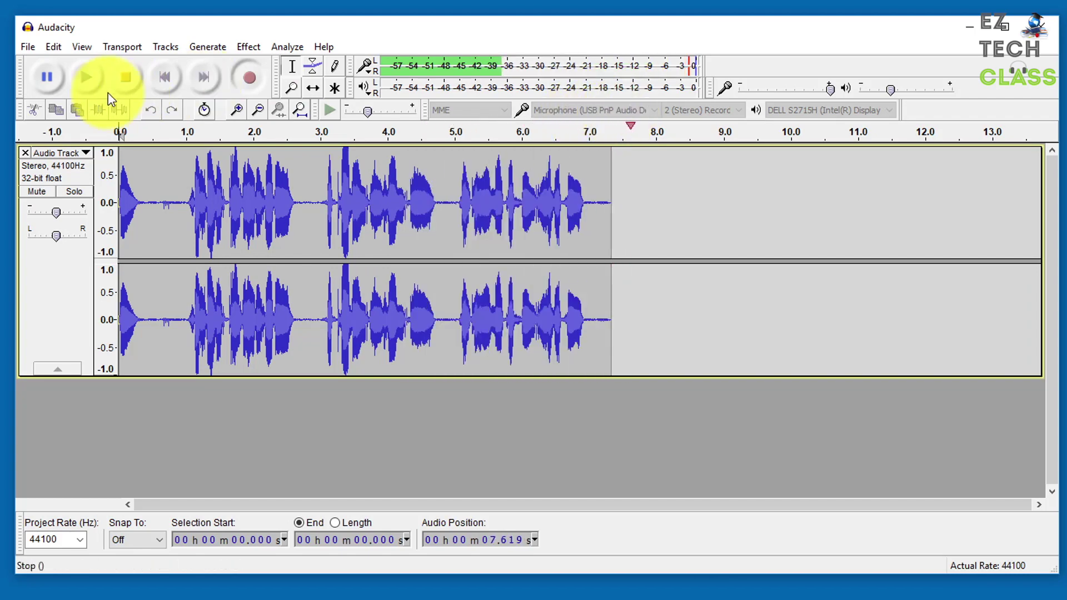
# Step: Pause and stop the voice recording at about 8.8 seconds
pyautogui.click(41, 78)
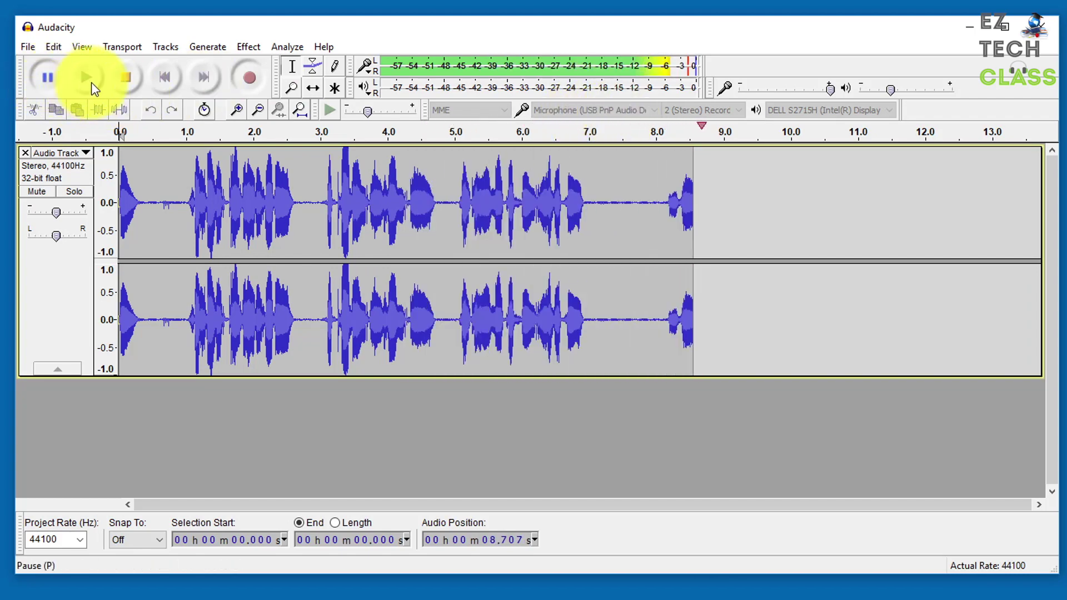
pyautogui.click(141, 163)
pyautogui.click(126, 79)
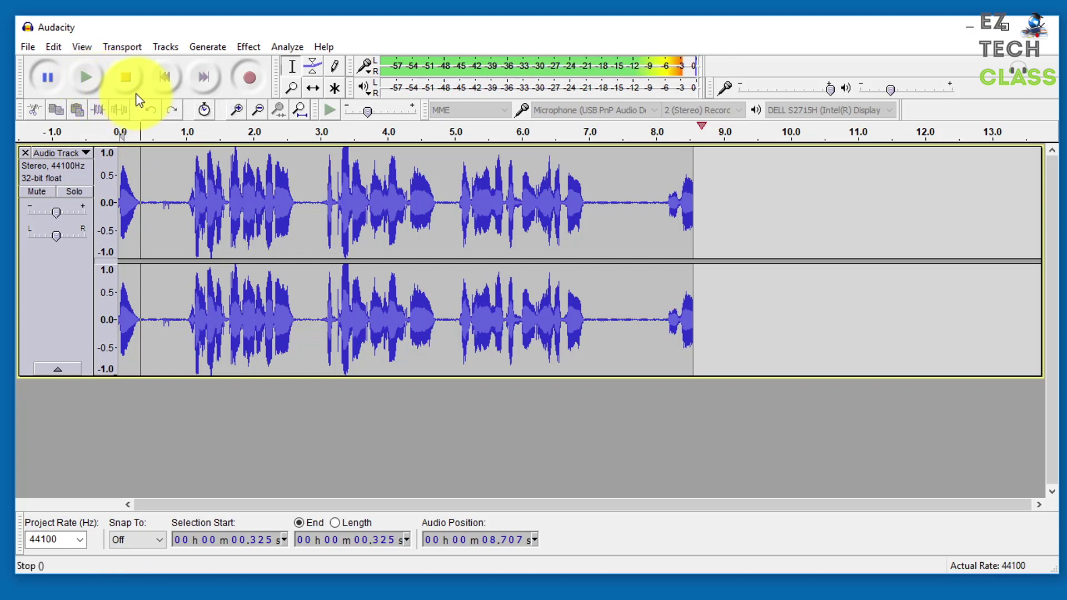
pyautogui.click(125, 79)
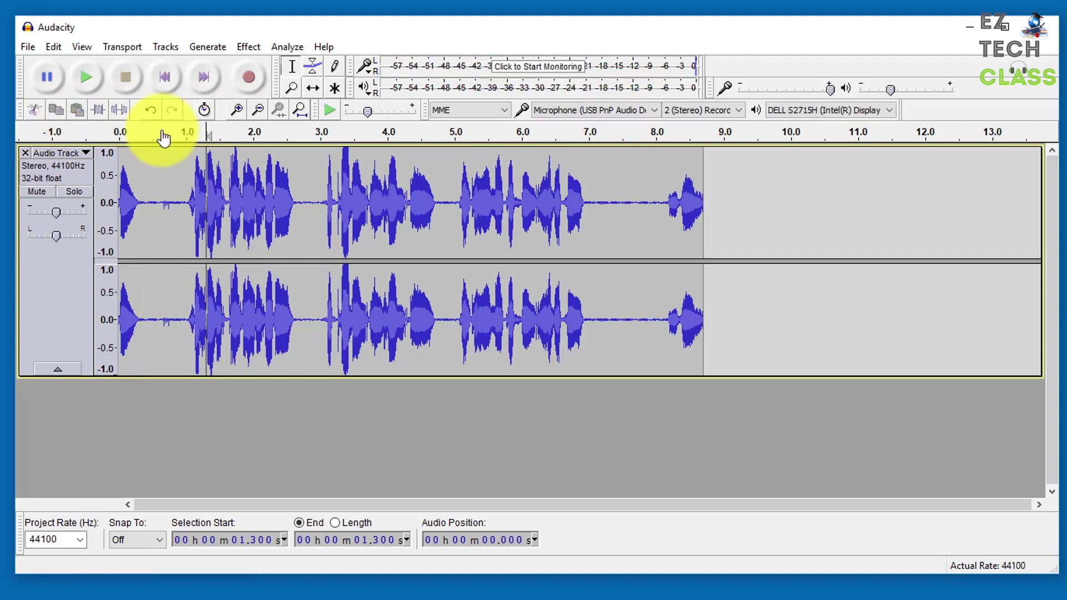
# Step: Play the captured stereo track back from around 0.8 seconds, then halt playback
pyautogui.click(176, 158)
pyautogui.click(87, 78)
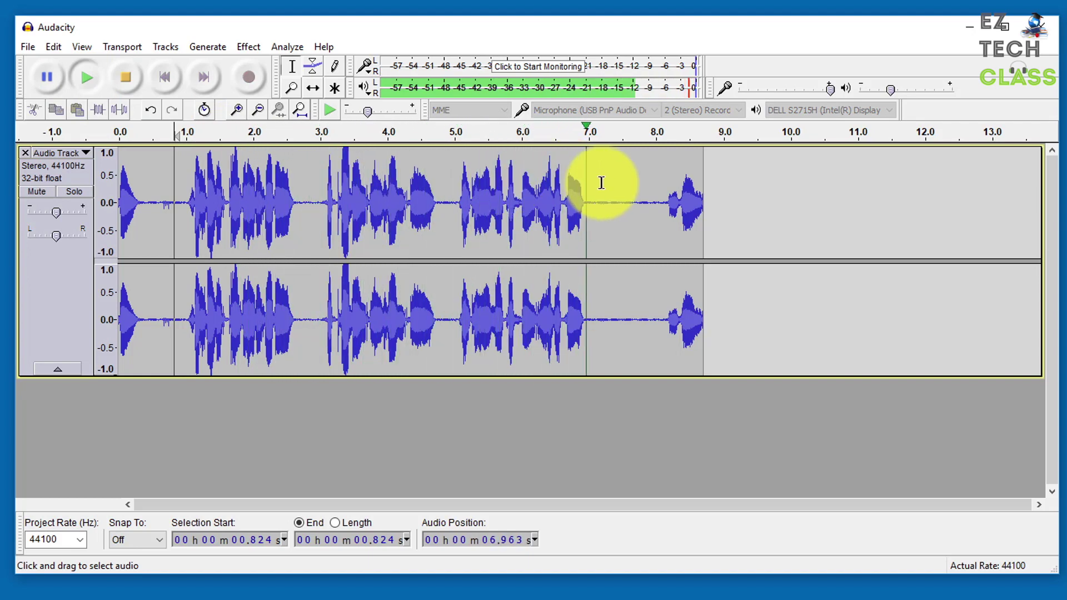
pyautogui.click(642, 110)
# Step: Reselect the USB PnP microphone as recording device and close the Audacity window
pyautogui.click(739, 202)
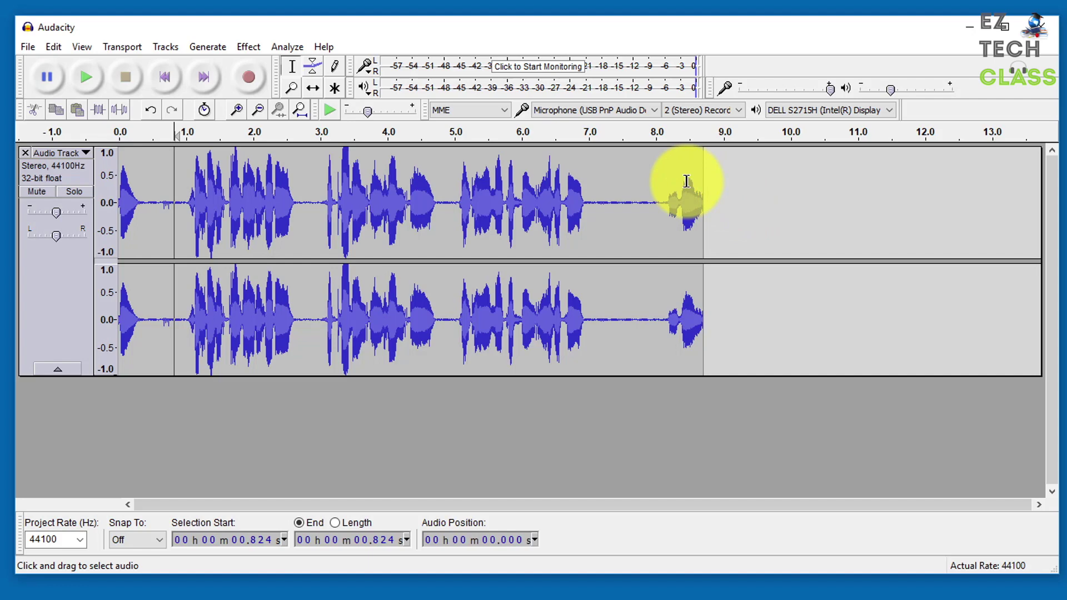
pyautogui.click(656, 109)
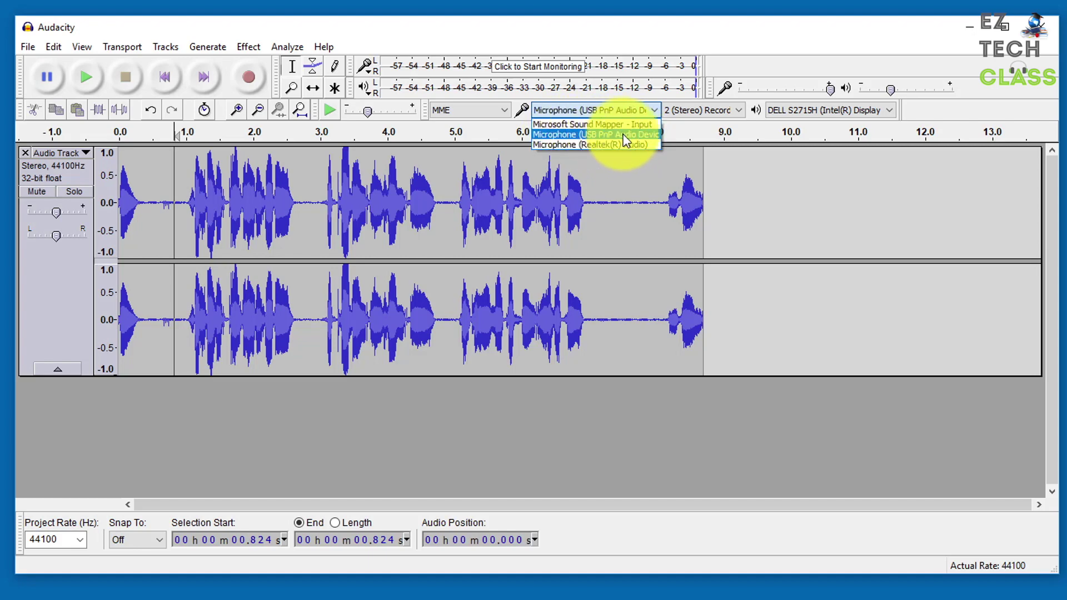
pyautogui.click(634, 135)
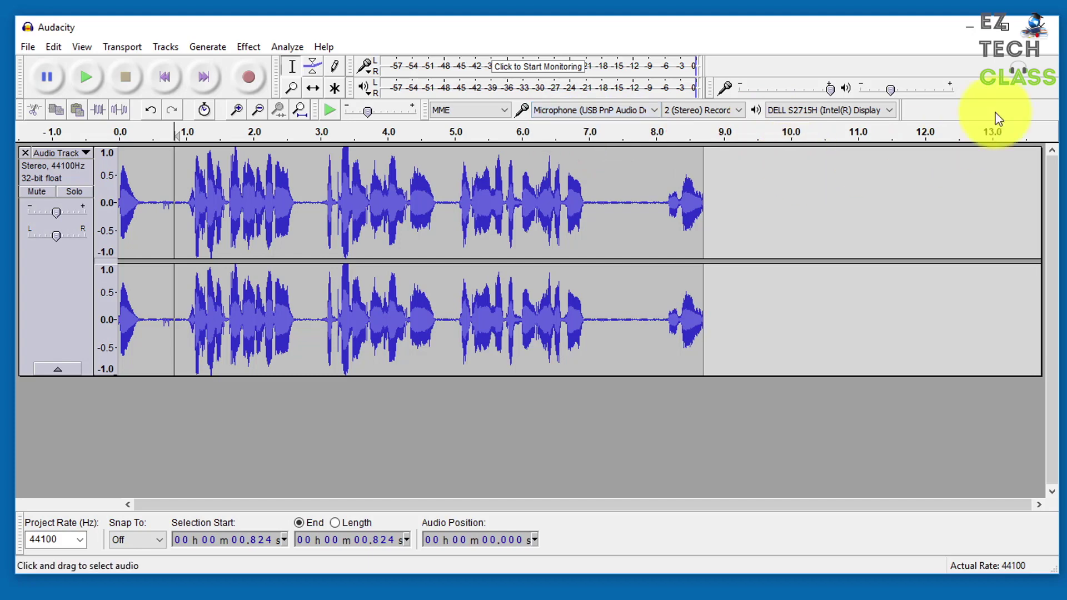
pyautogui.click(1048, 27)
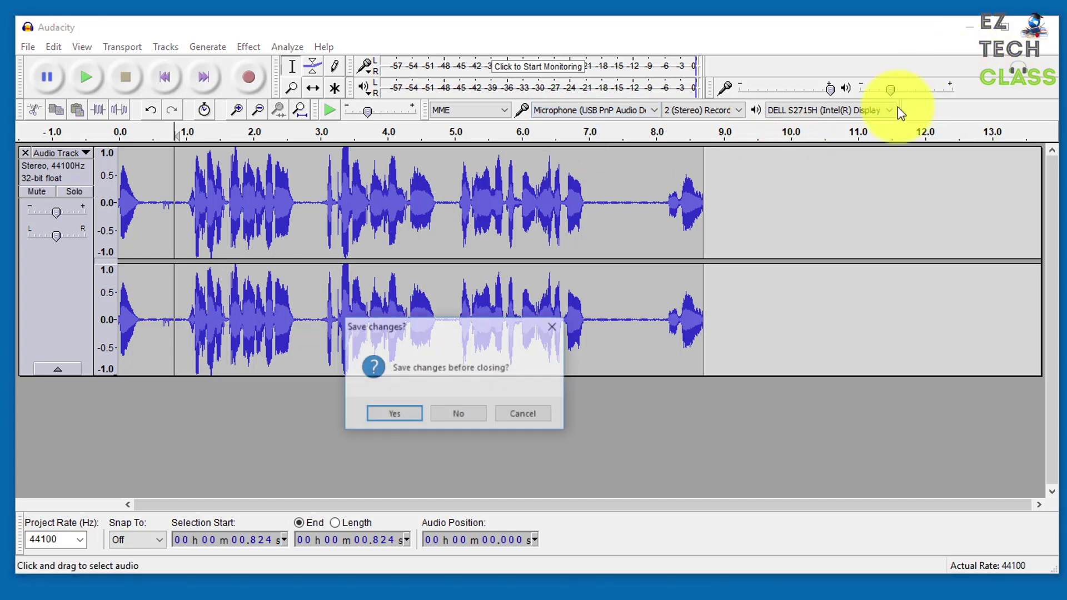
# Step: Discard the unsaved recording, relaunch Audacity via Start search 'aud' and dismiss the welcome dialog
pyautogui.click(457, 414)
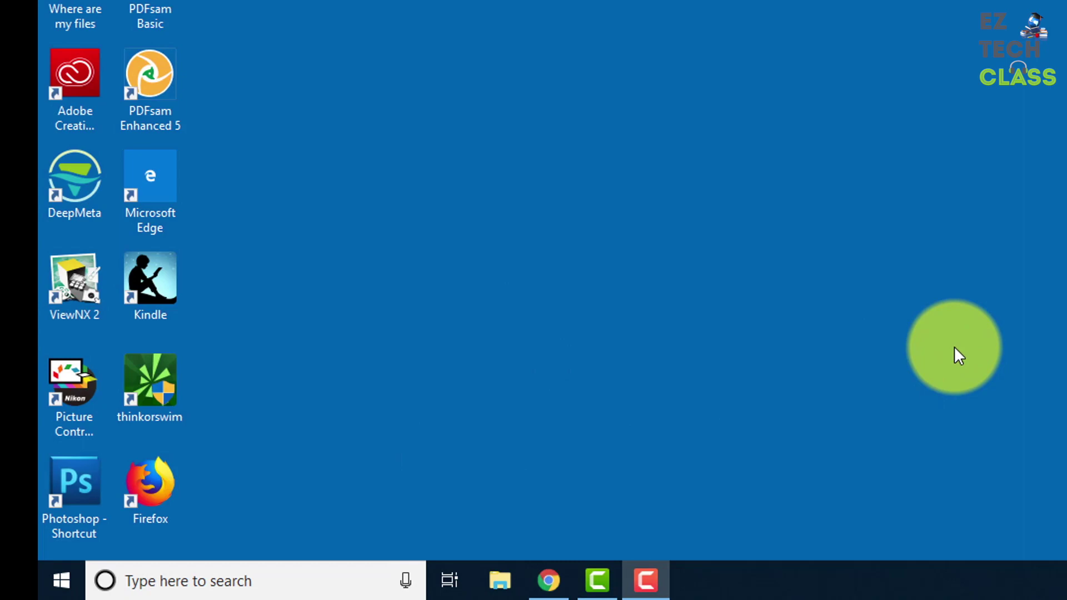
pyautogui.press('super')
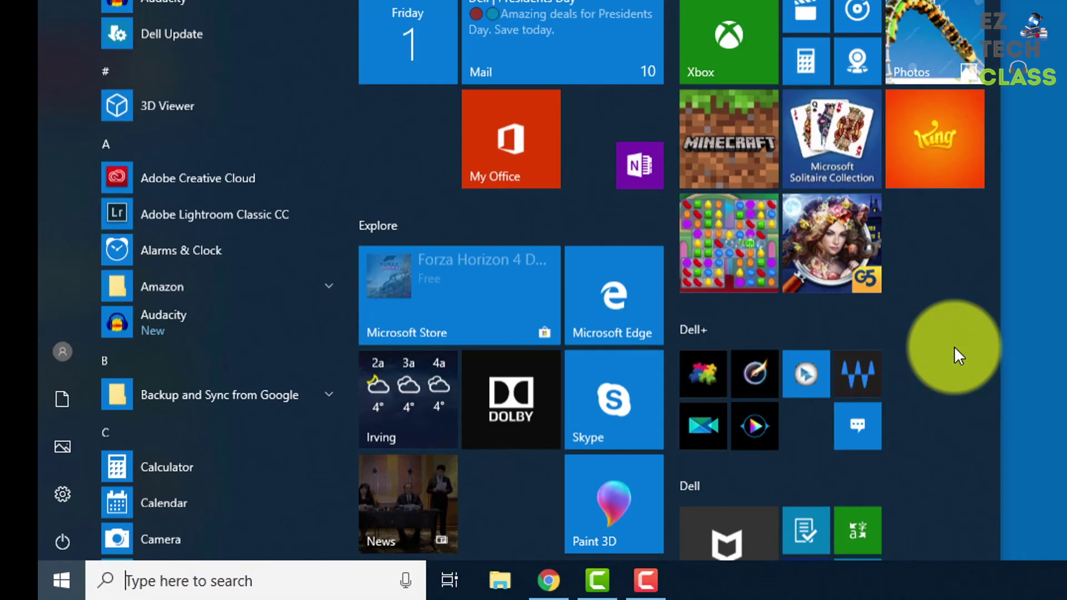
pyautogui.write('aud')
pyautogui.click(250, 42)
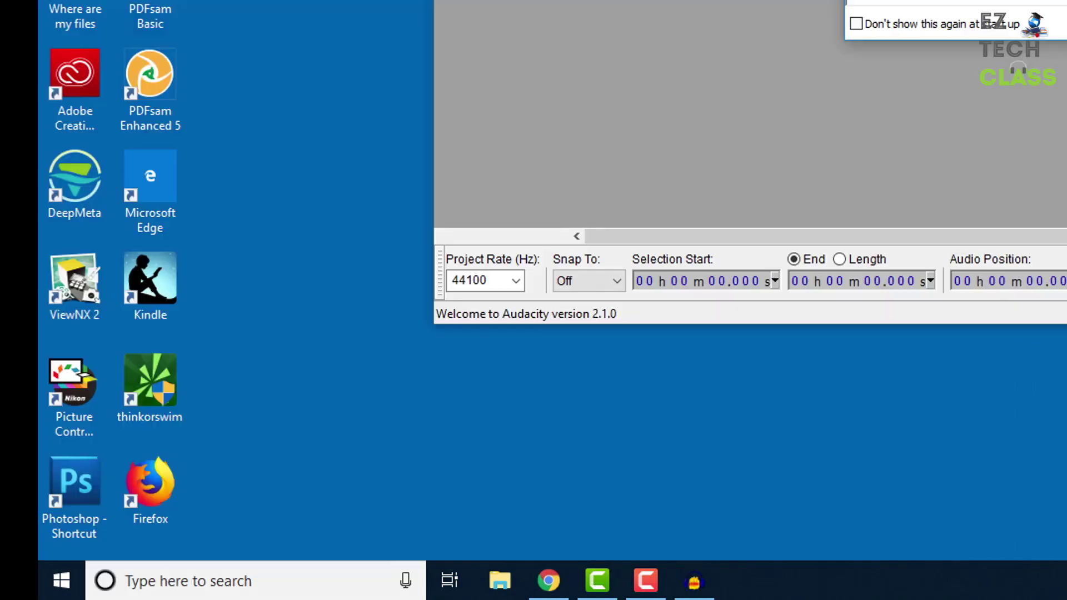
pyautogui.click(684, 351)
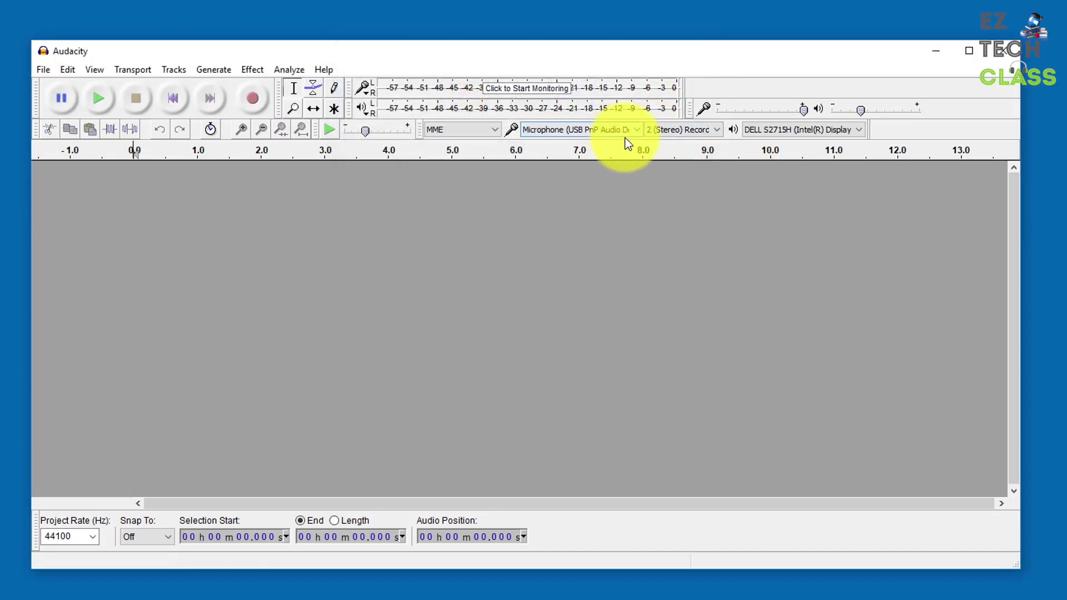
pyautogui.click(635, 129)
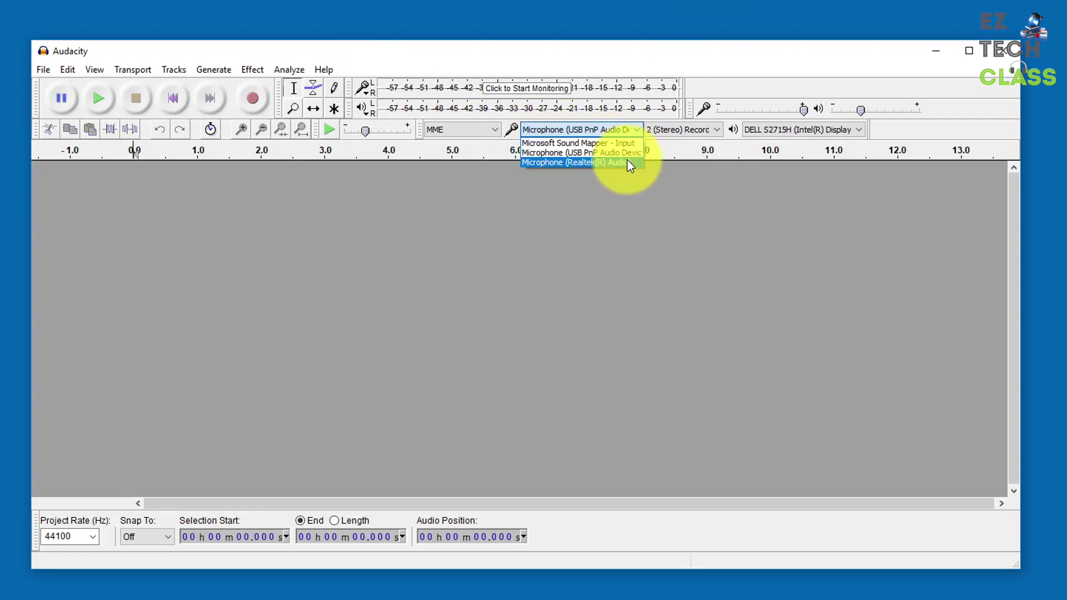
pyautogui.click(584, 152)
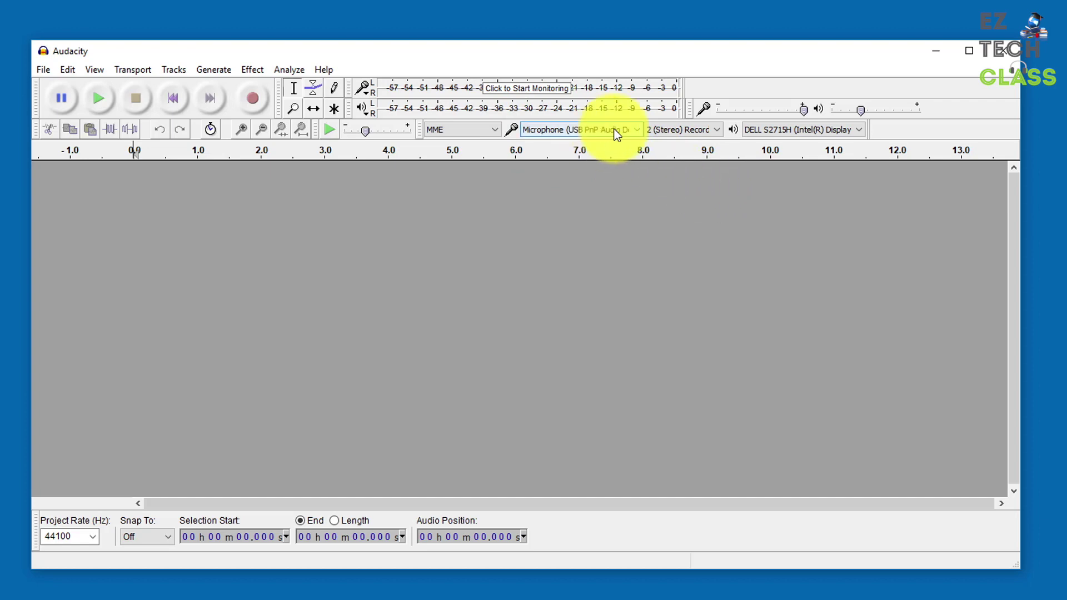